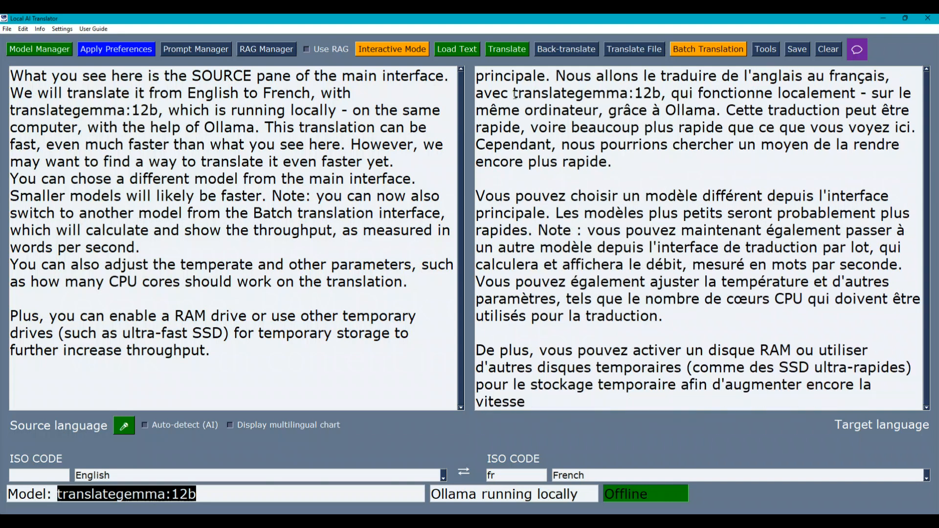
# - Change the model name mentioned in the source text to translategemma:4b
pyautogui.moveTo(148, 110); pyautogui.dragTo(134, 110)
pyautogui.write('4')
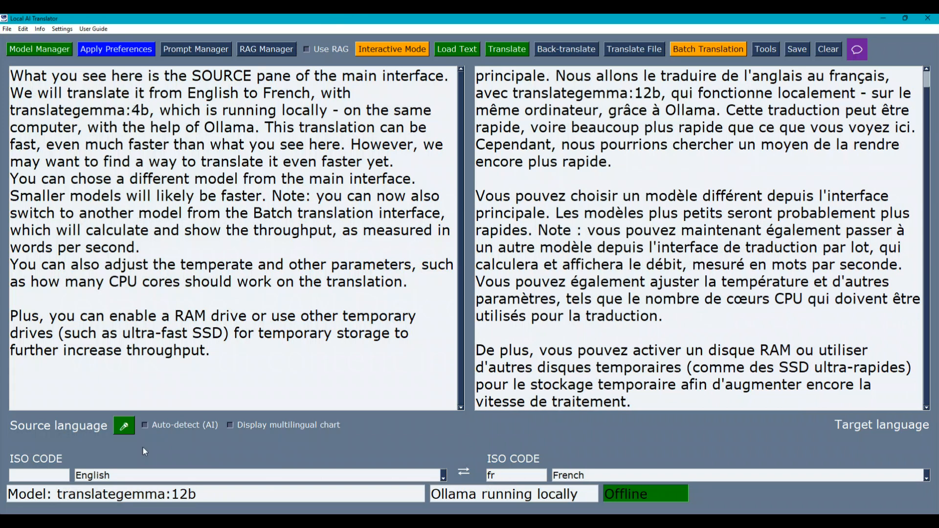
# - Switch the active model to translategemma:4b and translate the source text from English to French
pyautogui.click(29, 49)
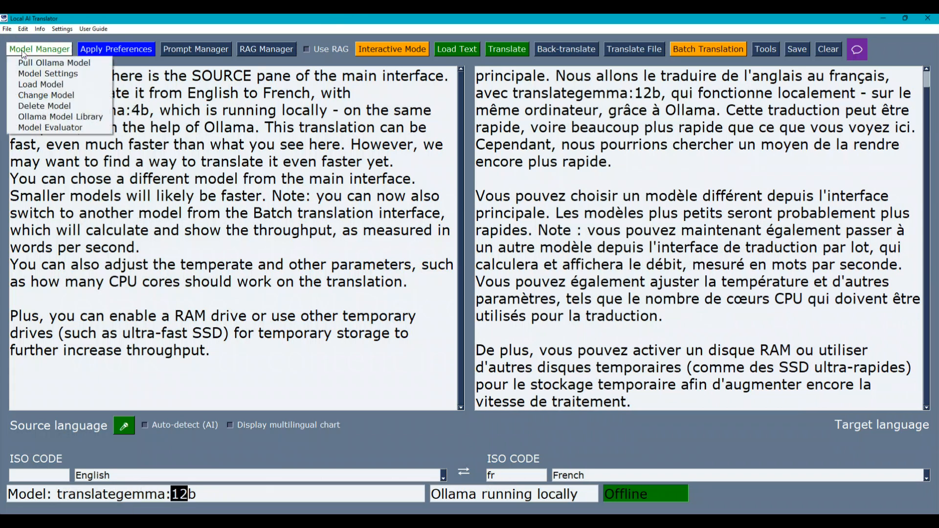
pyautogui.click(44, 95)
pyautogui.click(638, 281)
pyautogui.moveTo(637, 301); pyautogui.dragTo(639, 351)
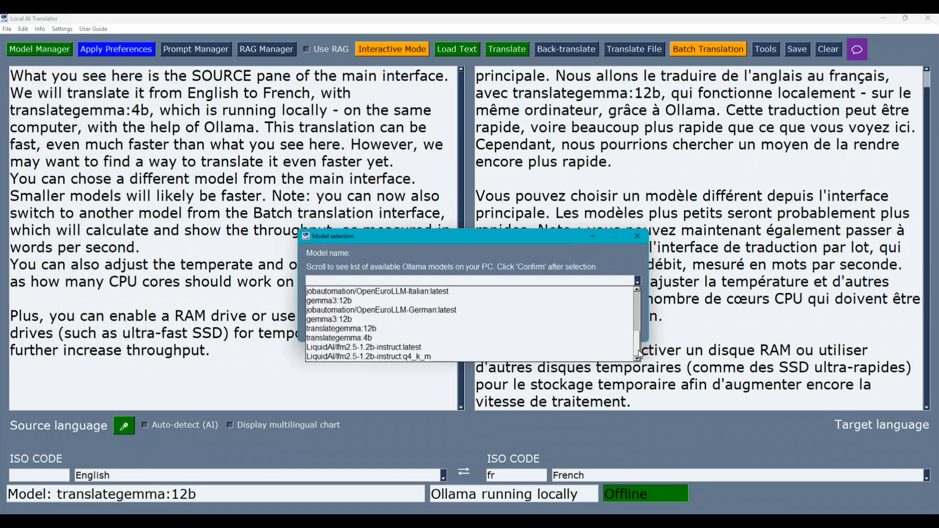
pyautogui.click(347, 339)
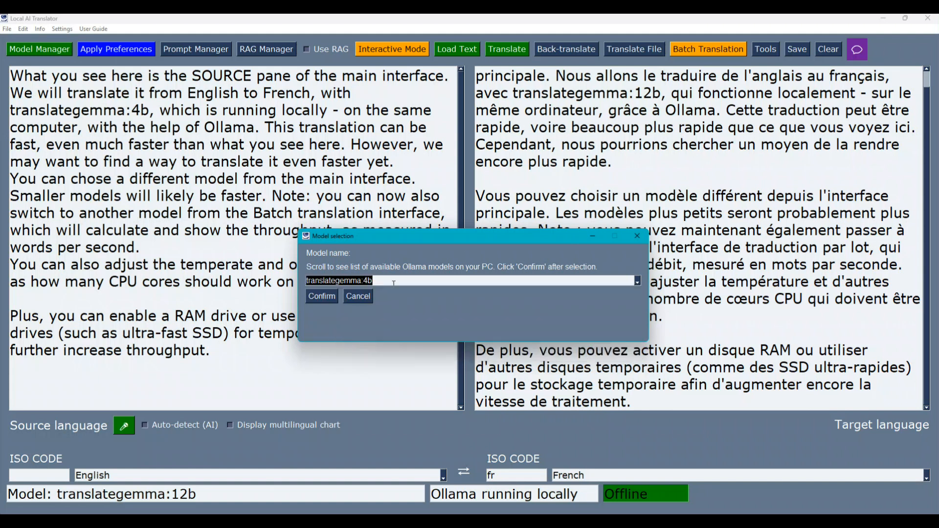
pyautogui.click(320, 296)
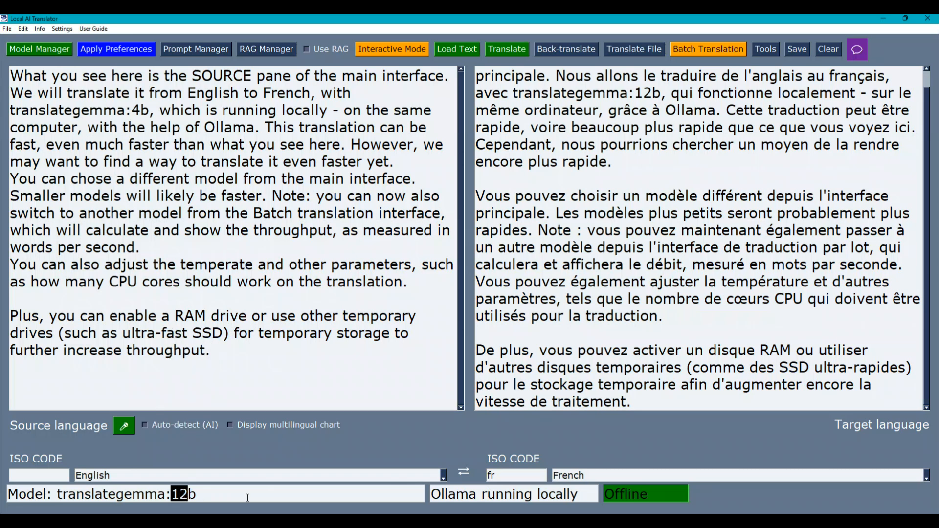
pyautogui.write('4')
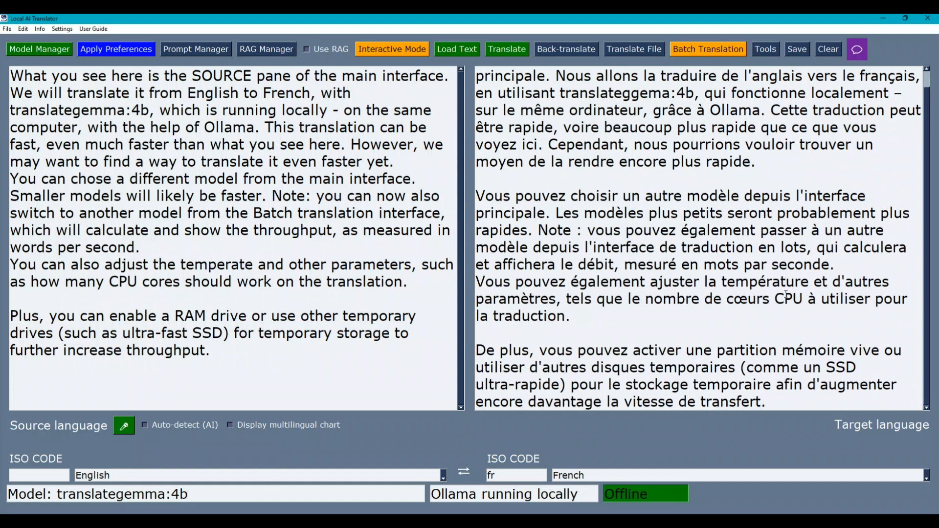
pyautogui.click(508, 49)
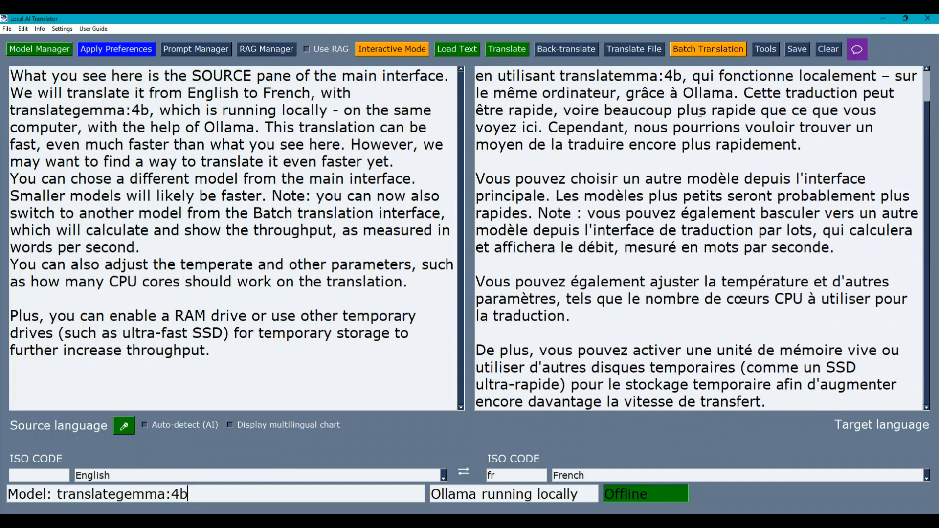
# - Start a batch translation, choose to review the Ollama settings first, and set the temperature to 0.1
pyautogui.click(695, 48)
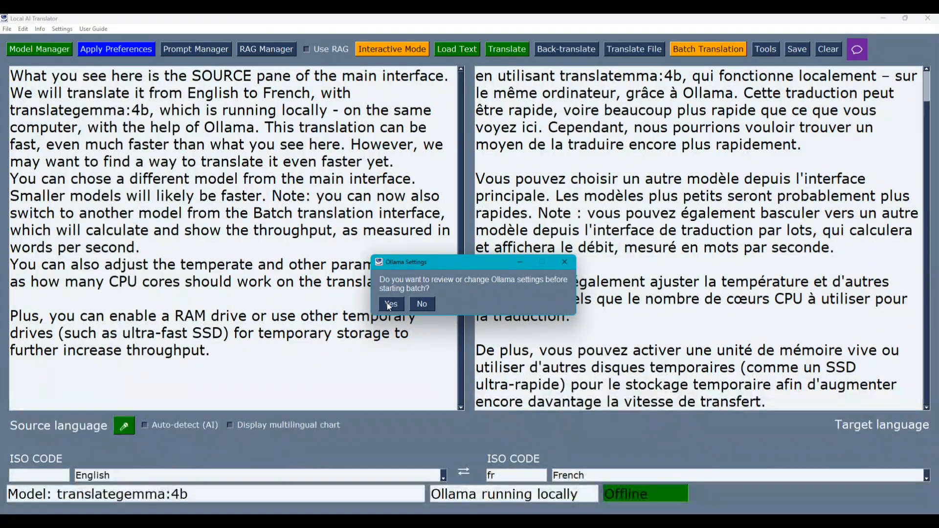
pyautogui.click(398, 302)
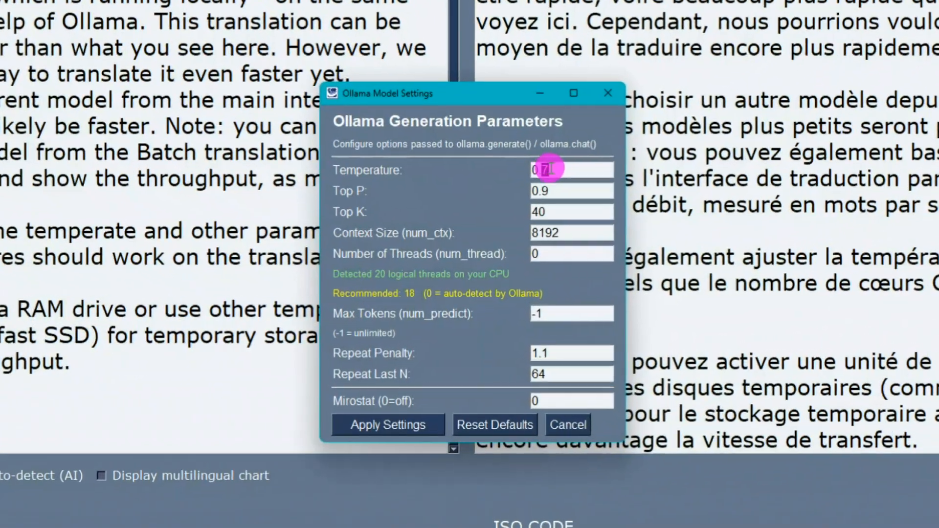
pyautogui.doubleClick(527, 219)
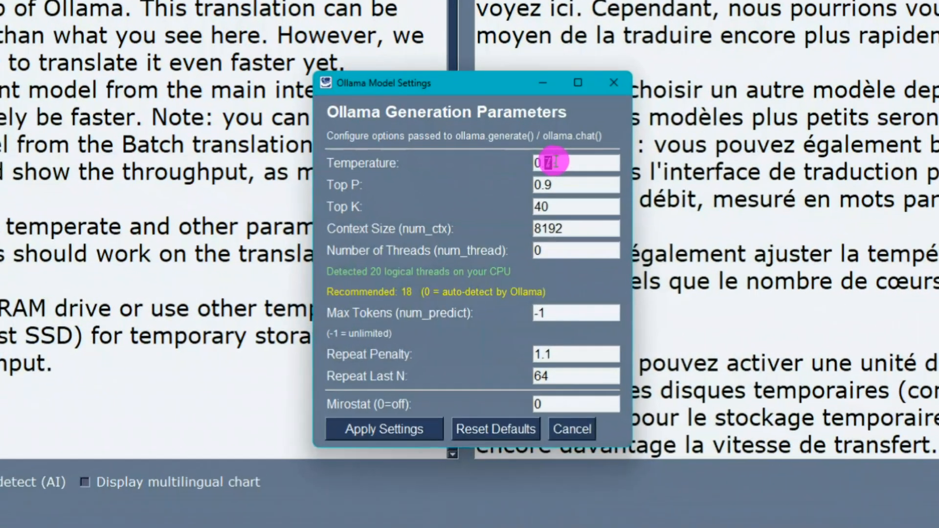
pyautogui.write('1')
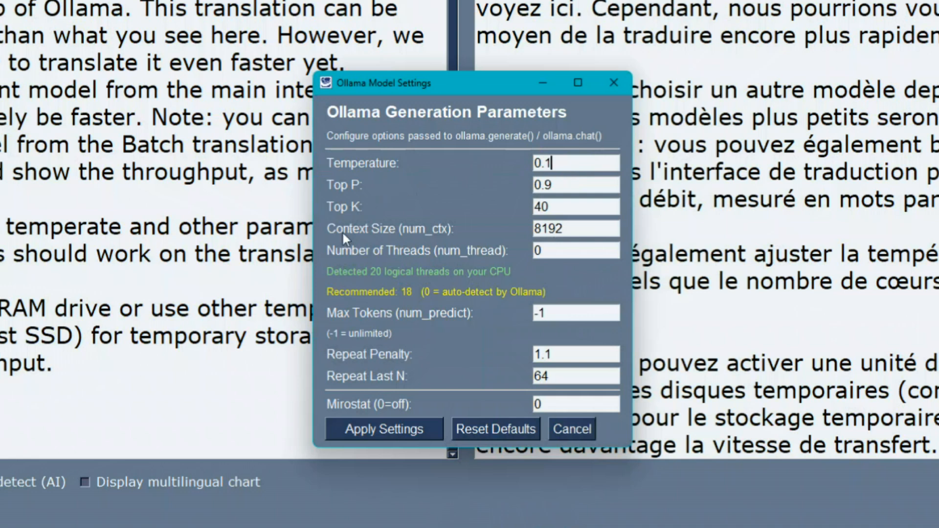
# - Set the context size to 4096 and the number of threads to 18, and apply the Ollama settings
pyautogui.press('Tab')
pyautogui.press('Tab')
pyautogui.press('Tab')
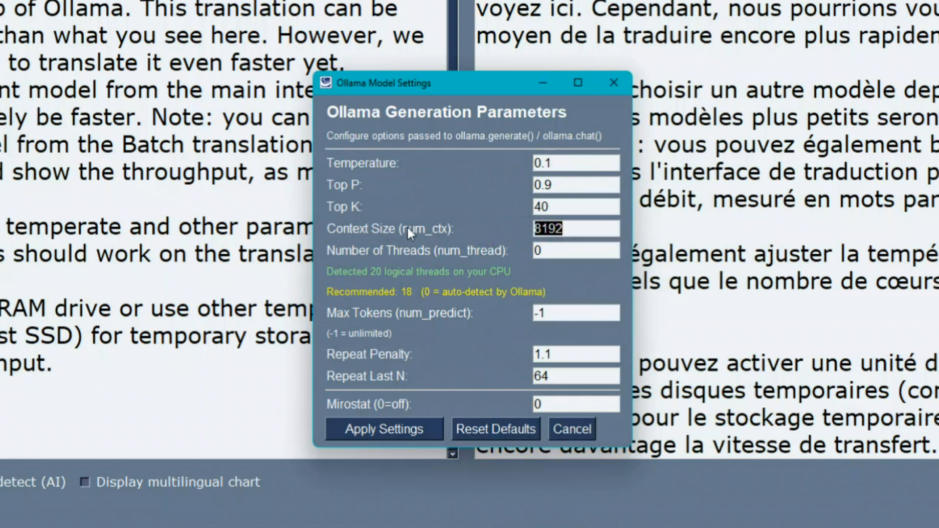
pyautogui.write('4096')
pyautogui.press('Tab')
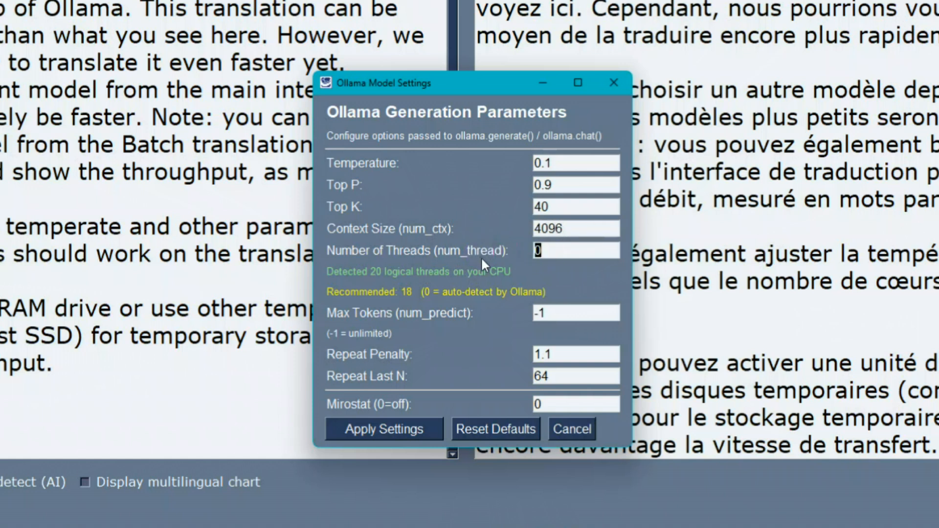
pyautogui.write('18')
pyautogui.click(380, 428)
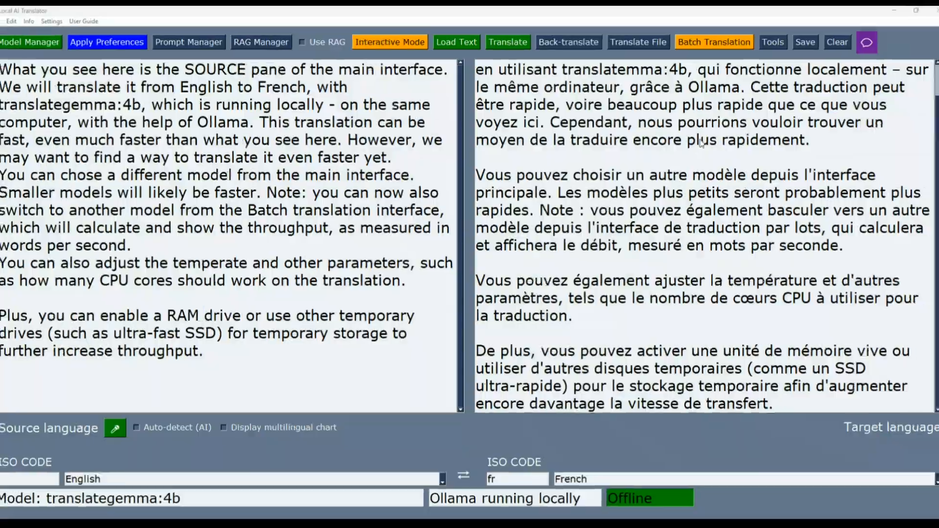
# - Open the Batch Translator window
pyautogui.click(729, 40)
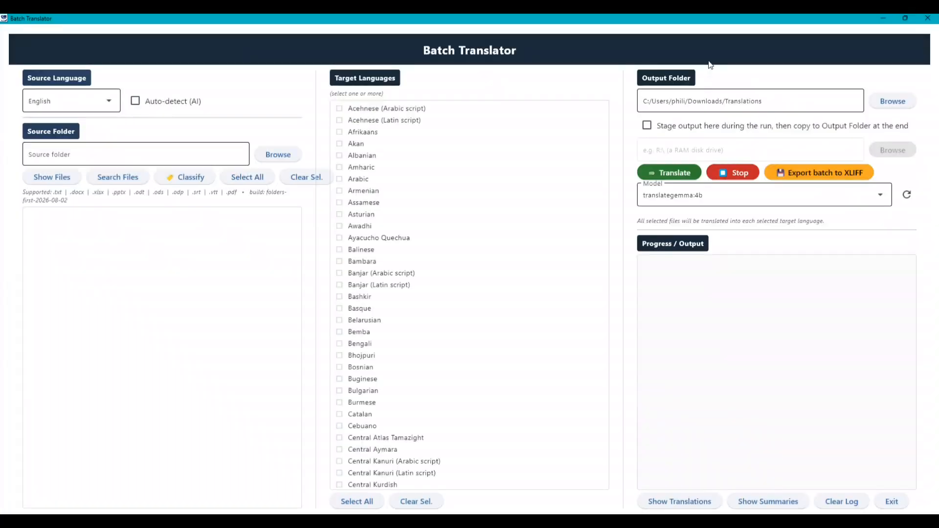
pyautogui.click(384, 23)
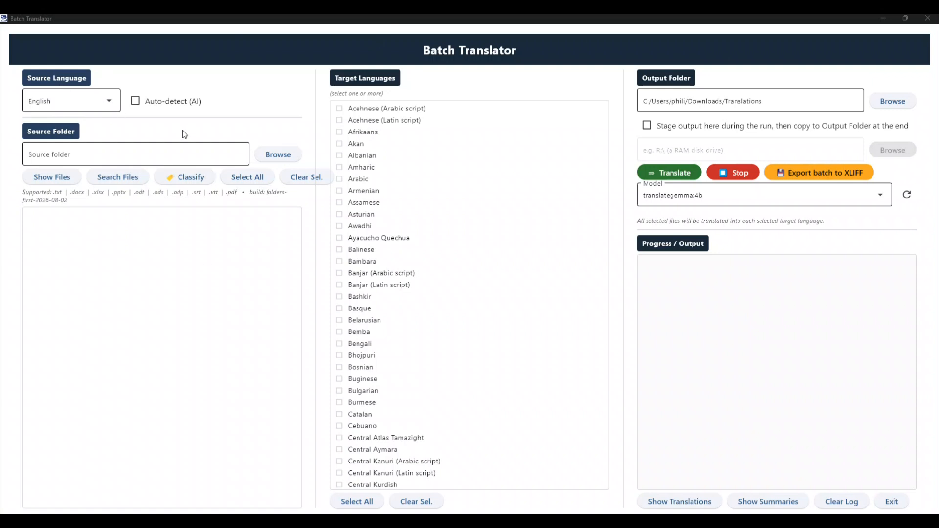
pyautogui.click(70, 97)
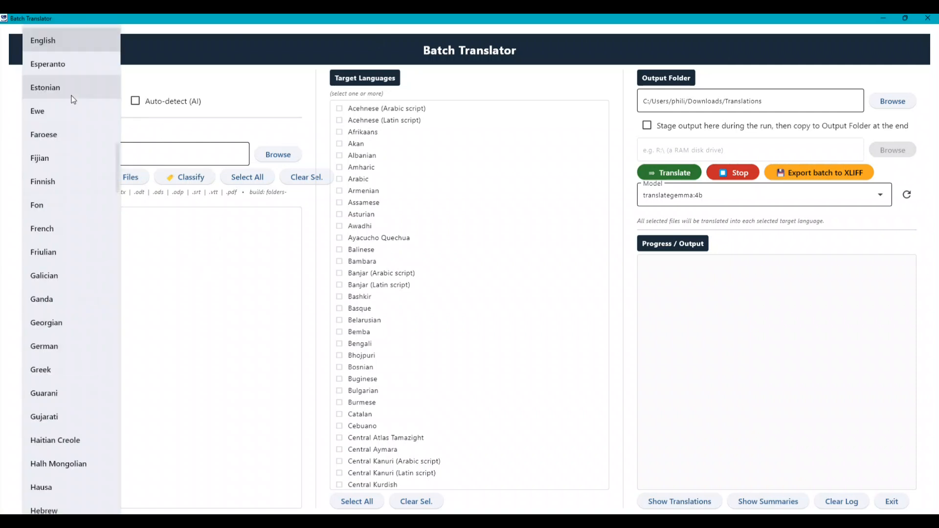
pyautogui.click(172, 89)
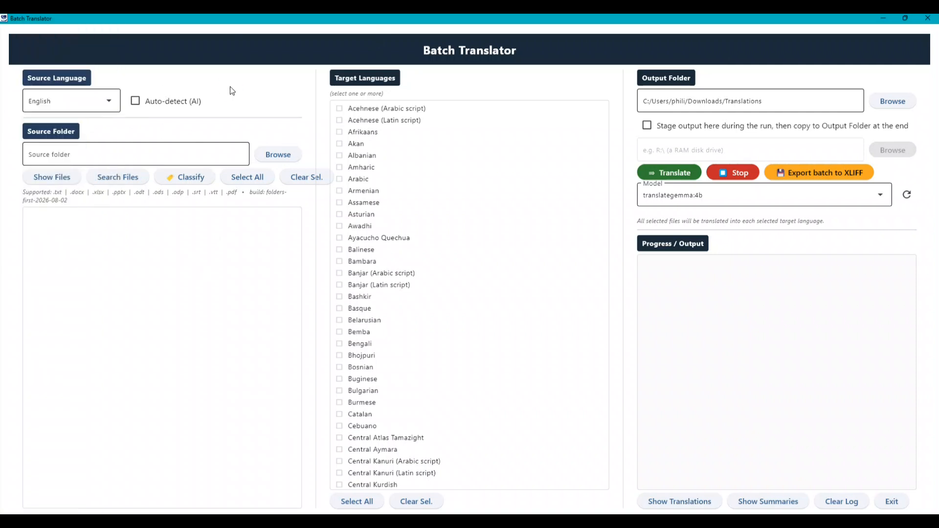
pyautogui.click(136, 103)
pyautogui.click(136, 103)
# - Select French as the target language and choose the en folder inside batch-demo as the source folder
pyautogui.moveTo(605, 159); pyautogui.dragTo(601, 221)
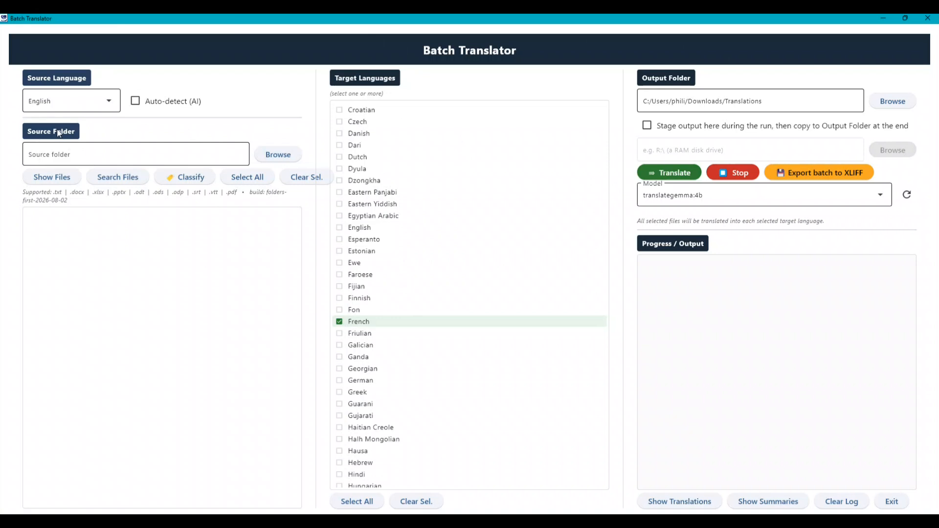
pyautogui.click(278, 155)
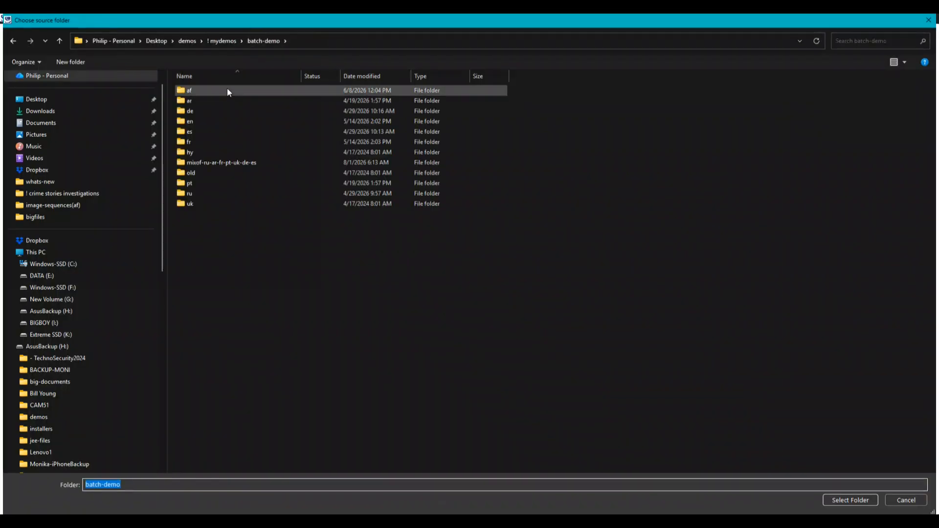
pyautogui.doubleClick(191, 120)
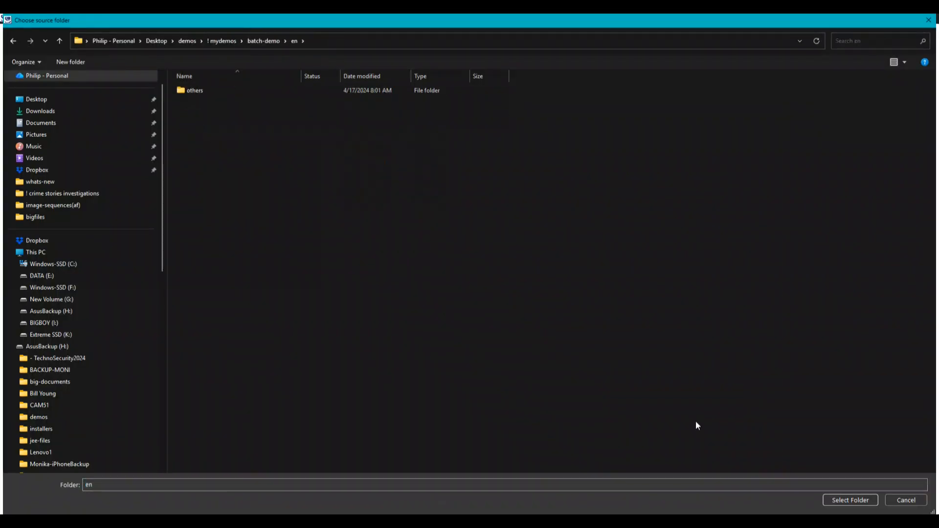
pyautogui.click(849, 499)
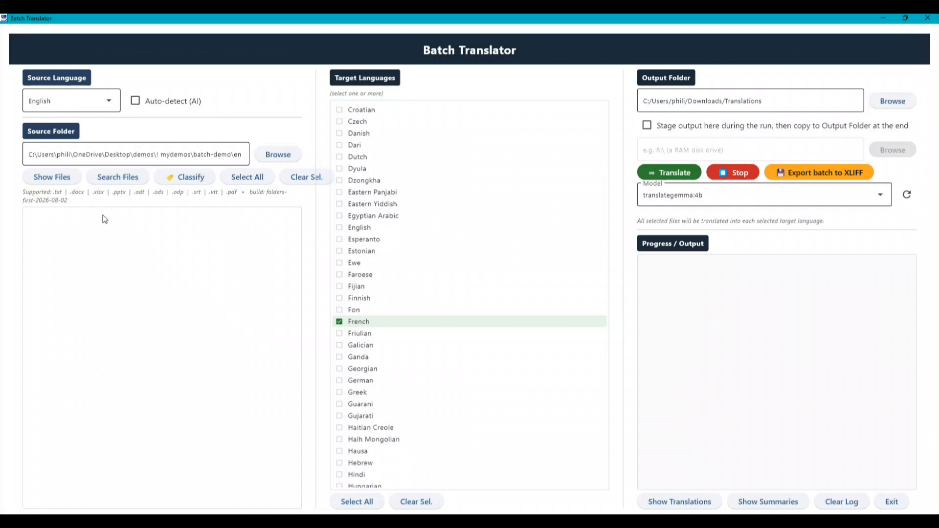
# - List the source folder's files, look into the others subfolder, and select xaa.txt for translation
pyautogui.click(43, 177)
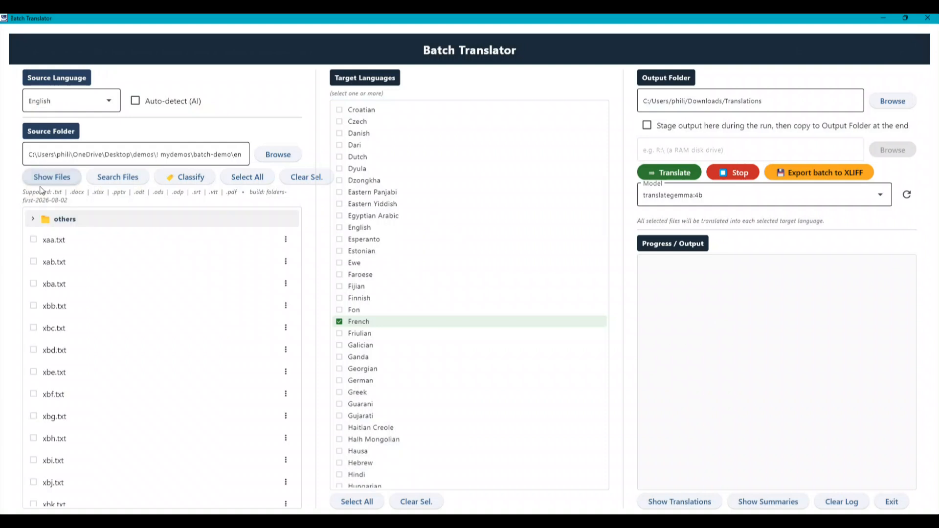
pyautogui.click(34, 220)
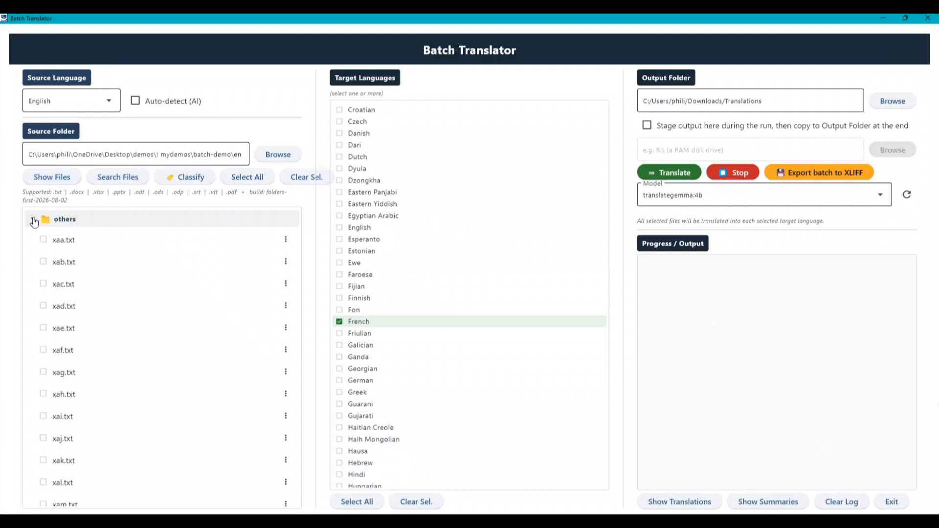
pyautogui.click(33, 221)
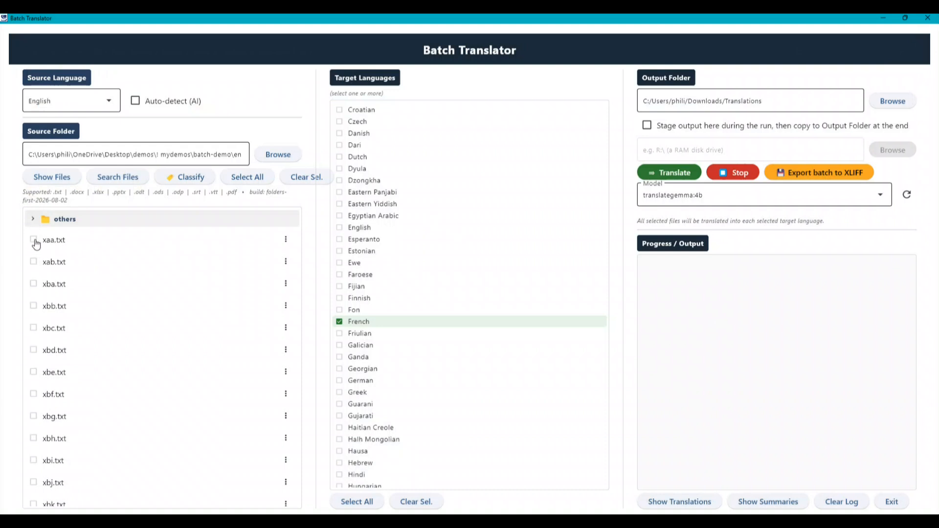
pyautogui.click(34, 240)
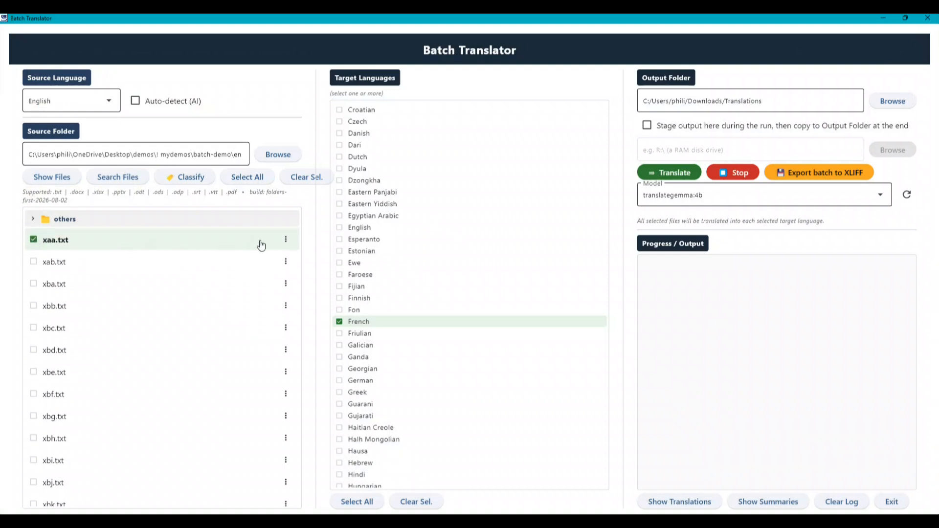
pyautogui.click(286, 240)
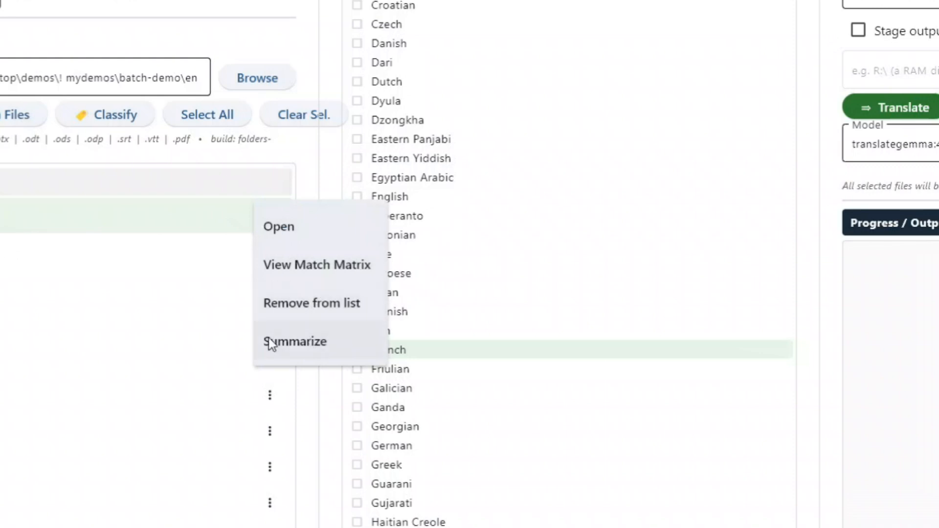
pyautogui.click(57, 237)
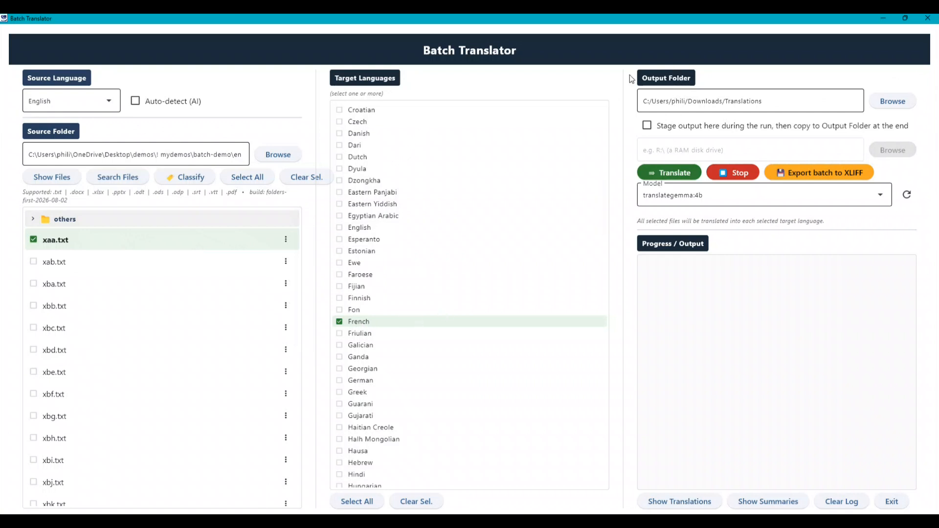
# - Enable staging of the output in F:\RAMdiskFake and translate xaa.txt into French
pyautogui.moveTo(766, 101); pyautogui.dragTo(688, 101)
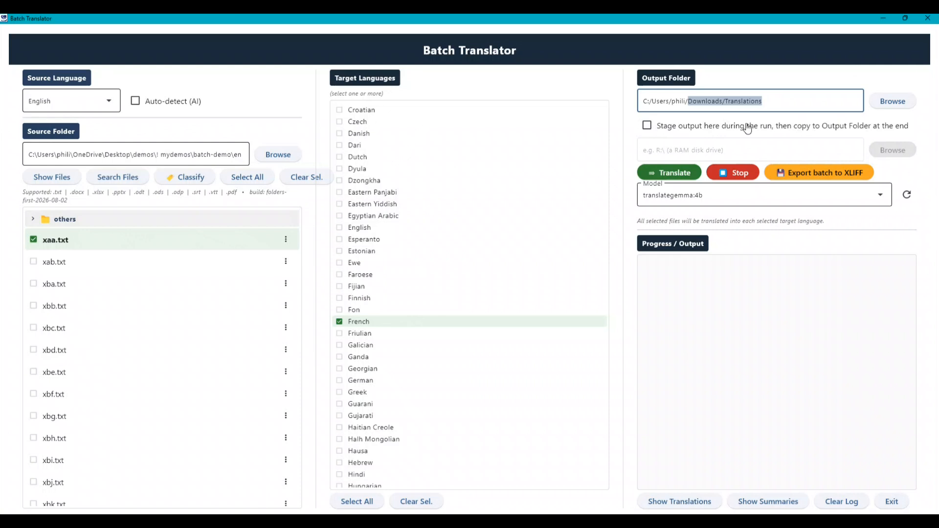
pyautogui.click(647, 126)
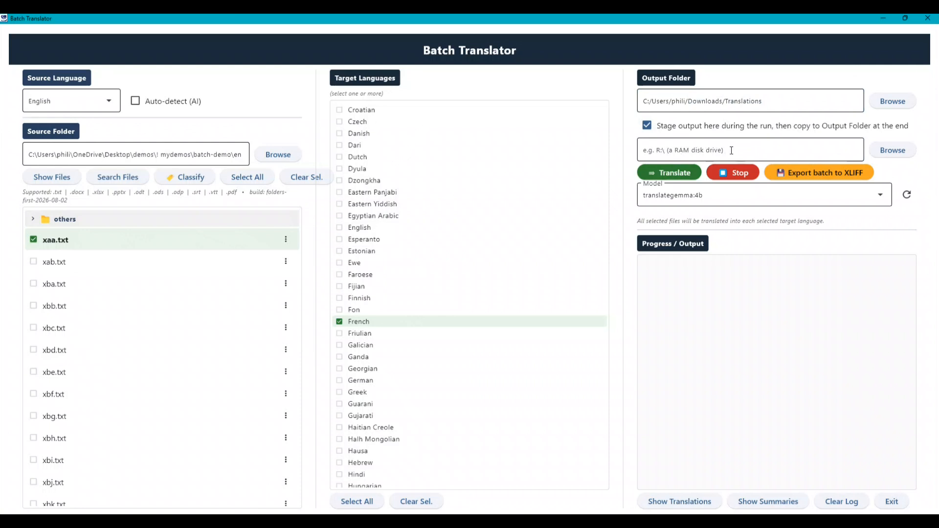
pyautogui.click(893, 151)
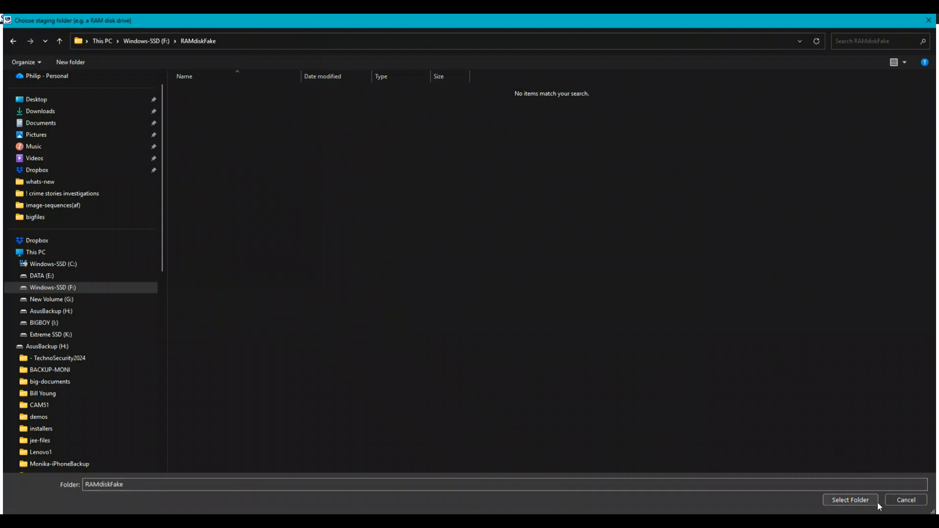
pyautogui.click(854, 500)
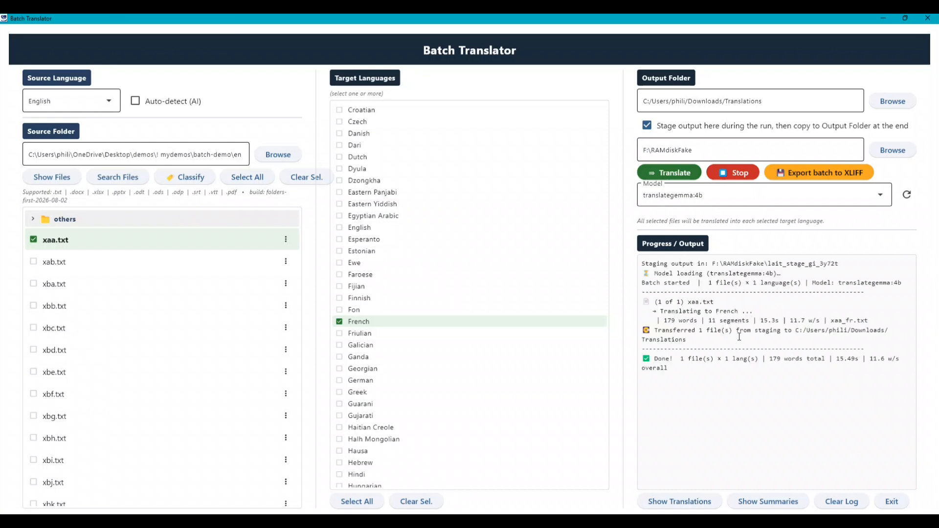
# - Rerun the French translation of xaa.txt twice with staging enabled, checking the throughput in the progress log
pyautogui.moveTo(787, 321); pyautogui.dragTo(824, 321)
pyautogui.click(678, 174)
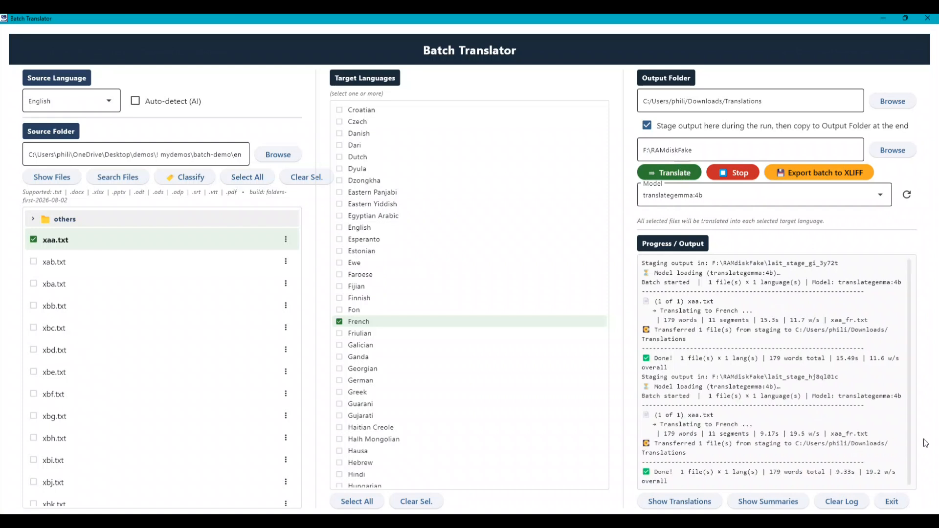
pyautogui.click(888, 473)
pyautogui.click(670, 172)
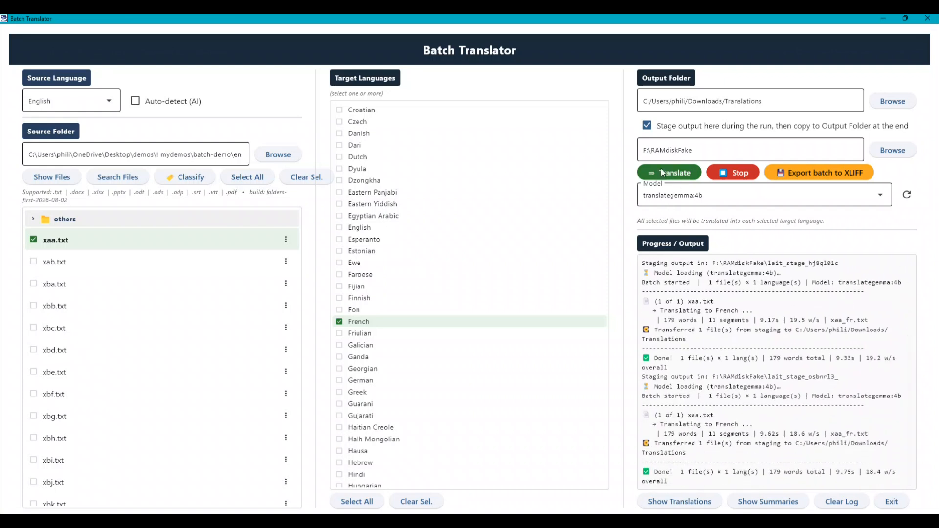
# - Turn off output staging and translate xaa.txt into French again to compare throughput
pyautogui.click(647, 126)
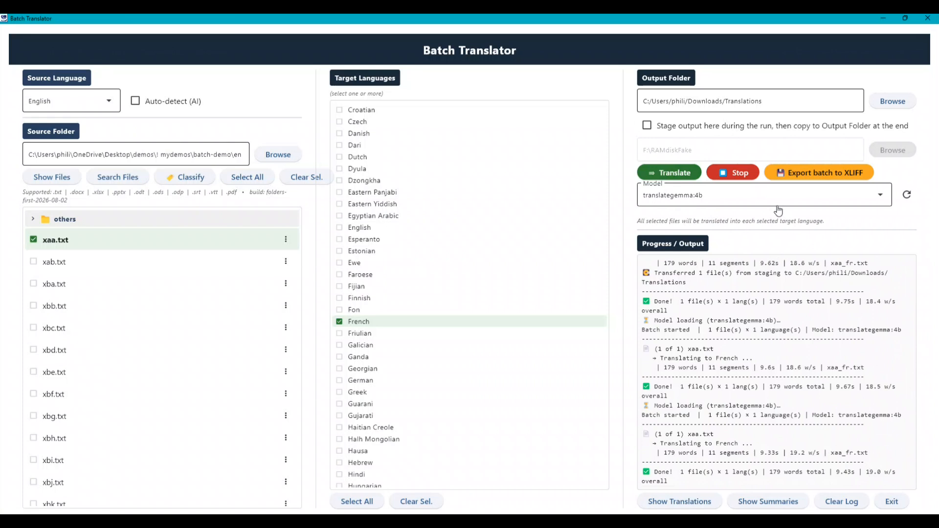
# - Switch the model to LiquidAI/lfm2.5-1.2b-instruct:latest and translate xaa.txt into French repeatedly to compare throughput
pyautogui.click(749, 196)
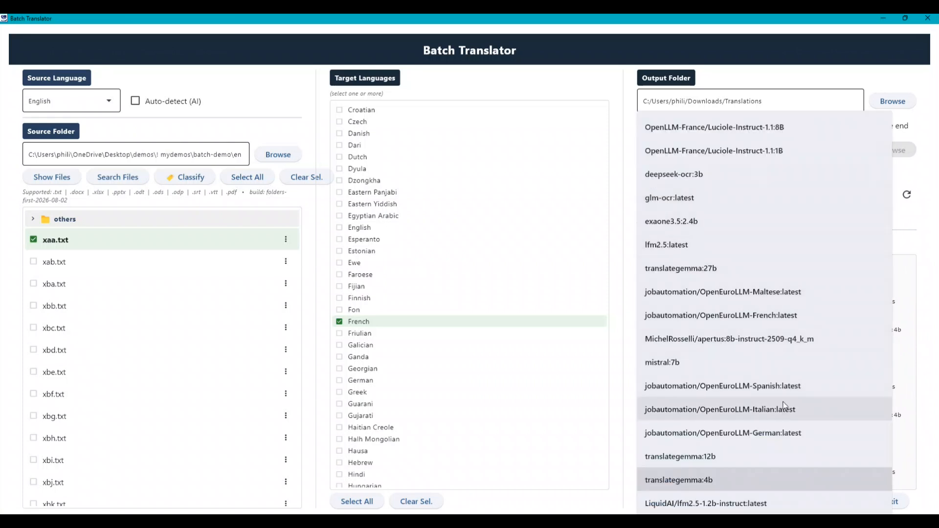
pyautogui.click(707, 506)
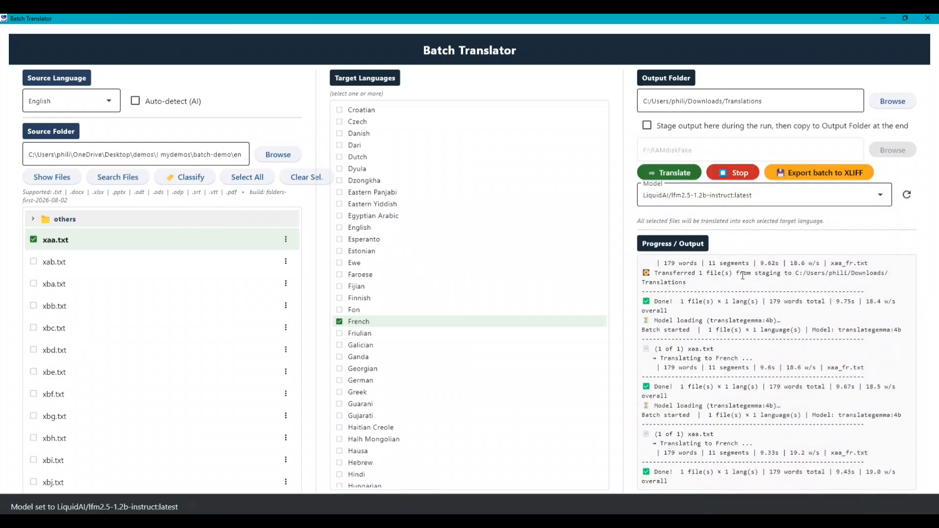
pyautogui.click(662, 172)
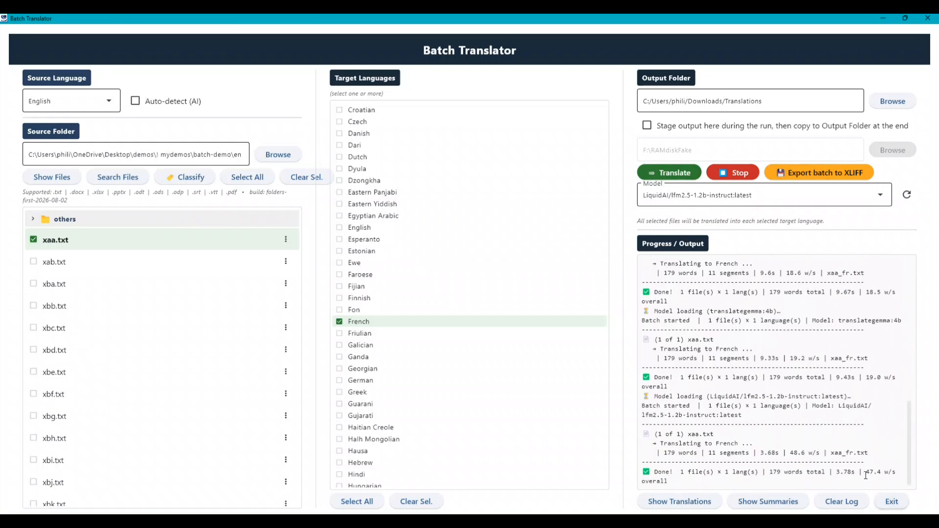
pyautogui.click(671, 173)
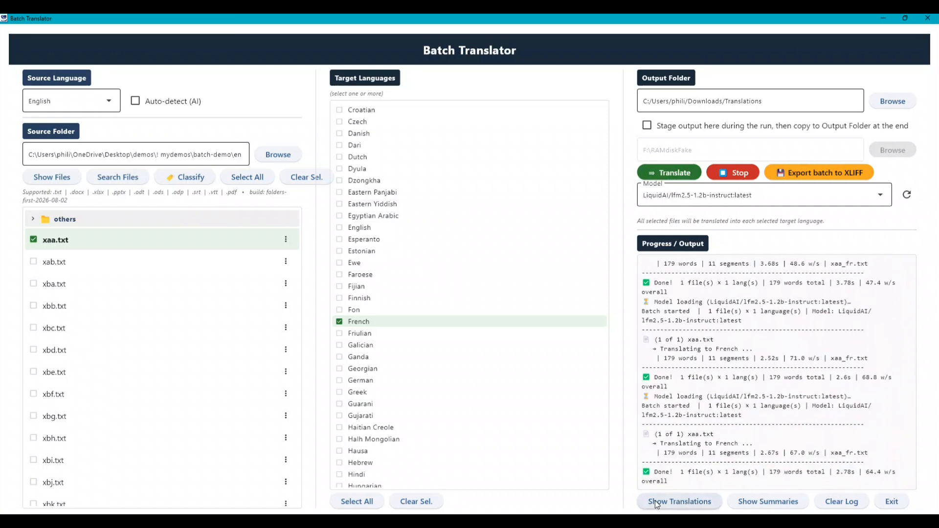
# - Open the translated xaa_fr.txt from this session's translations, review the French text, and close the file and the translations list
pyautogui.click(679, 501)
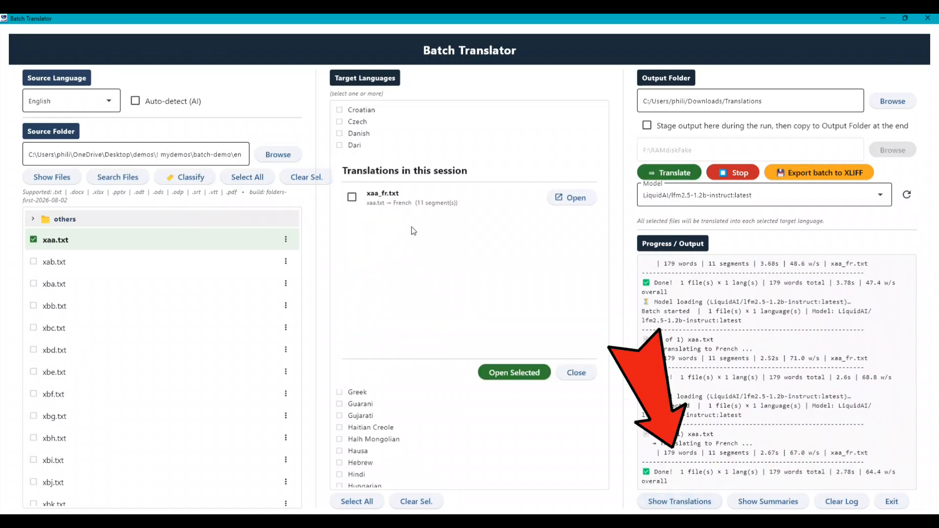
pyautogui.click(575, 198)
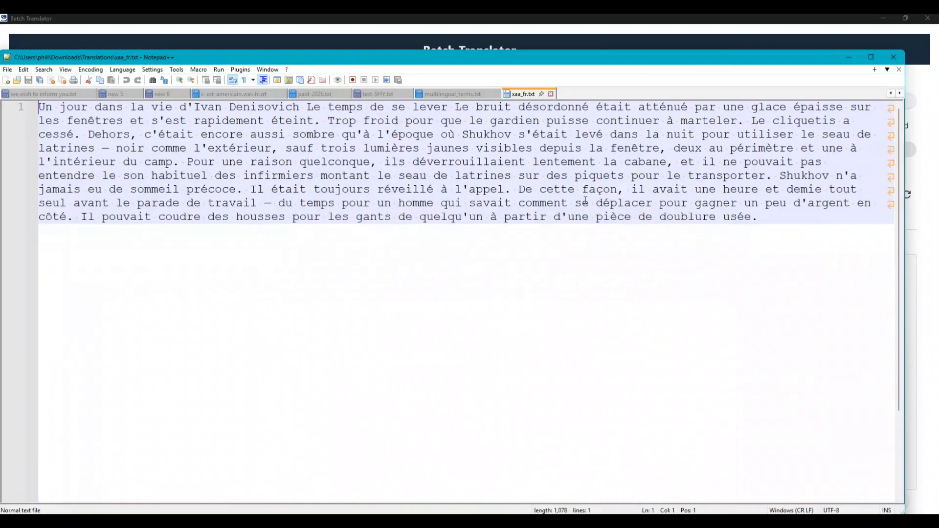
pyautogui.click(893, 56)
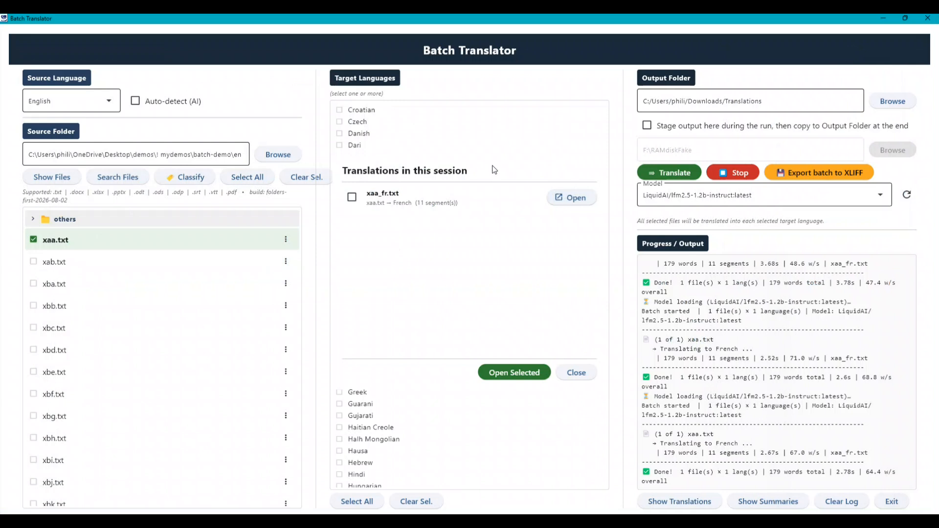
pyautogui.click(585, 373)
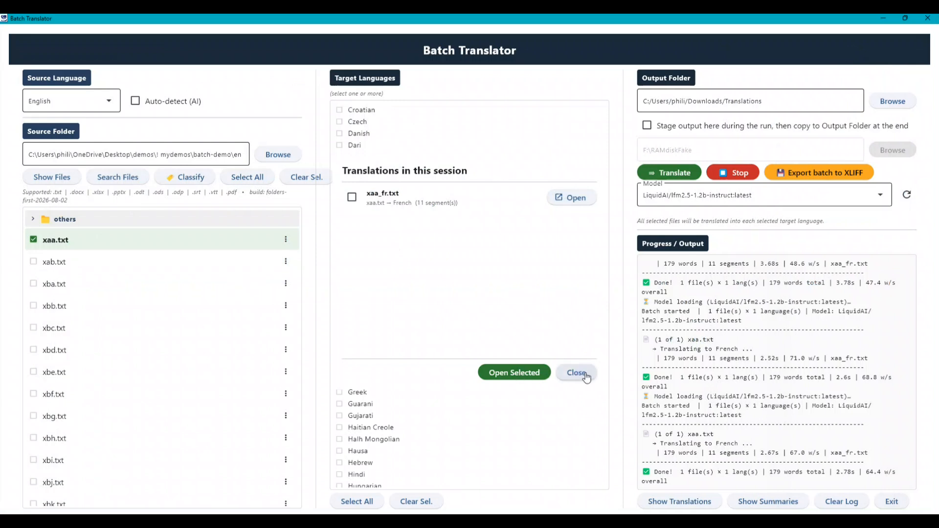
# - Add xab.txt, xba.txt, xbb.txt and xbc.txt to the files selected for translation
pyautogui.click(62, 262)
pyautogui.click(51, 285)
pyautogui.click(54, 307)
pyautogui.click(54, 328)
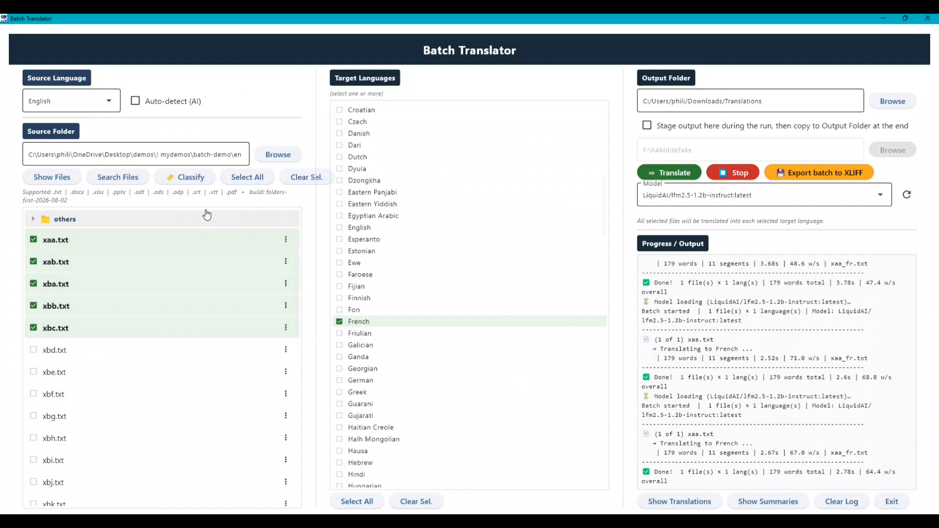
# - Open the source file xab.txt to examine its English text, and close it
pyautogui.click(286, 261)
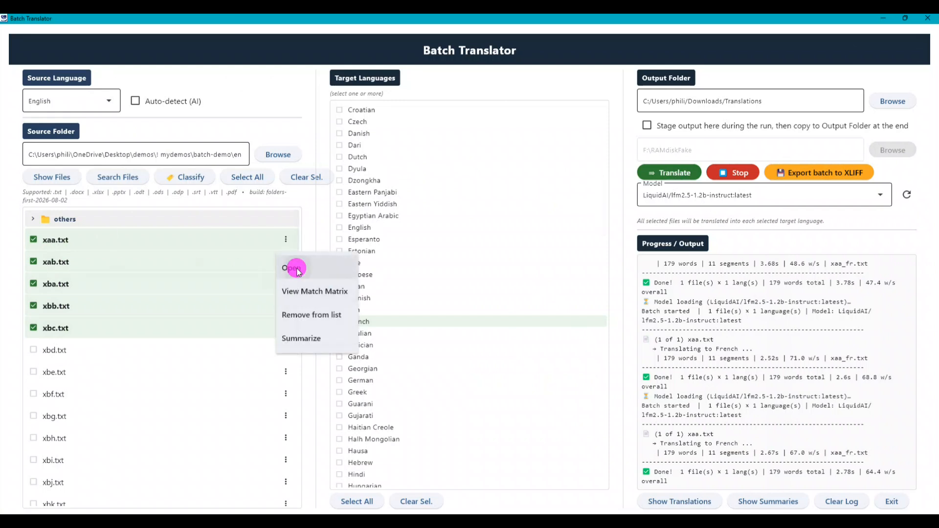
pyautogui.click(295, 269)
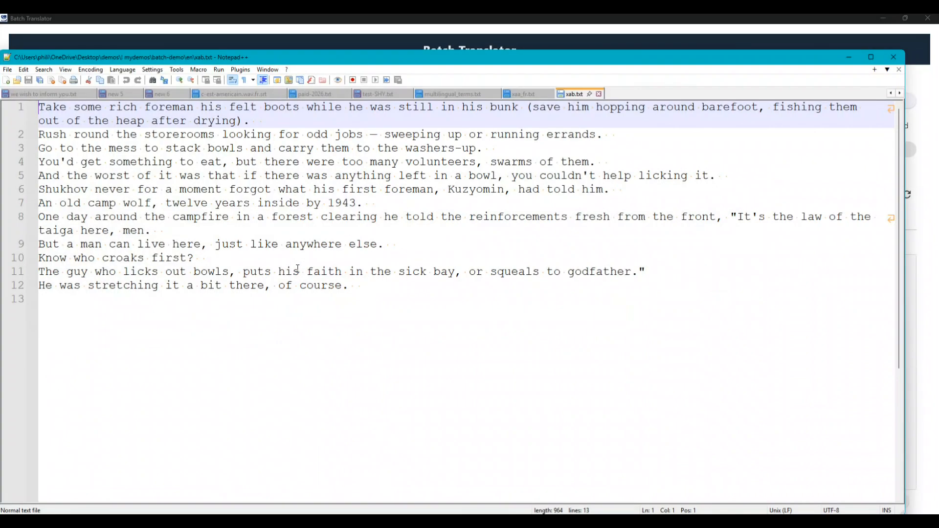
pyautogui.click(893, 57)
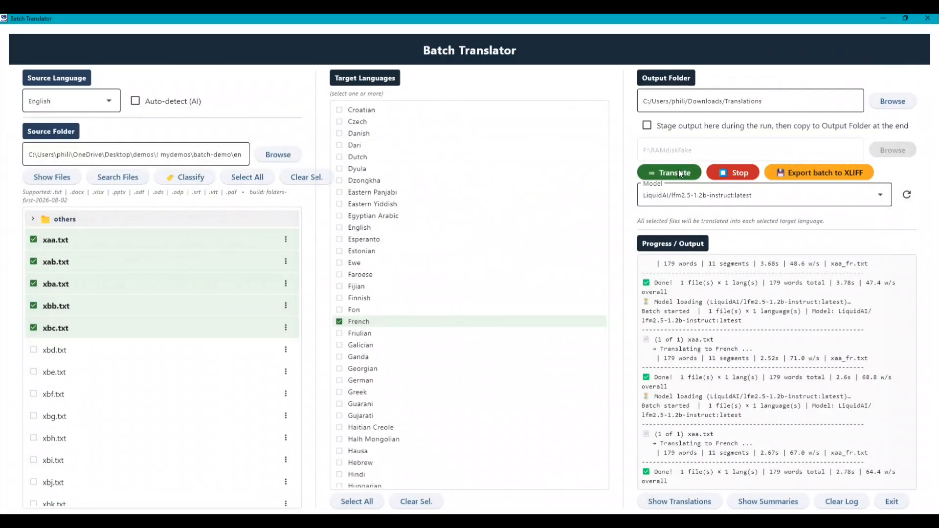